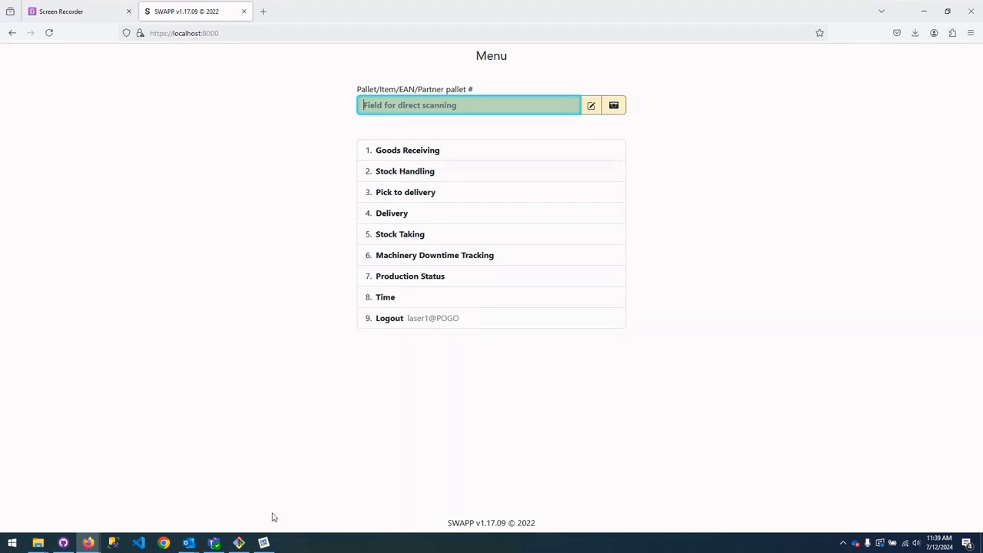
Step: Switch to Swelog Business System and review the Swapp system parameters, including delivery note handling (Följesedel hantering), leaving them as they are
{"action": "left_click", "coordinate": [264, 543]}
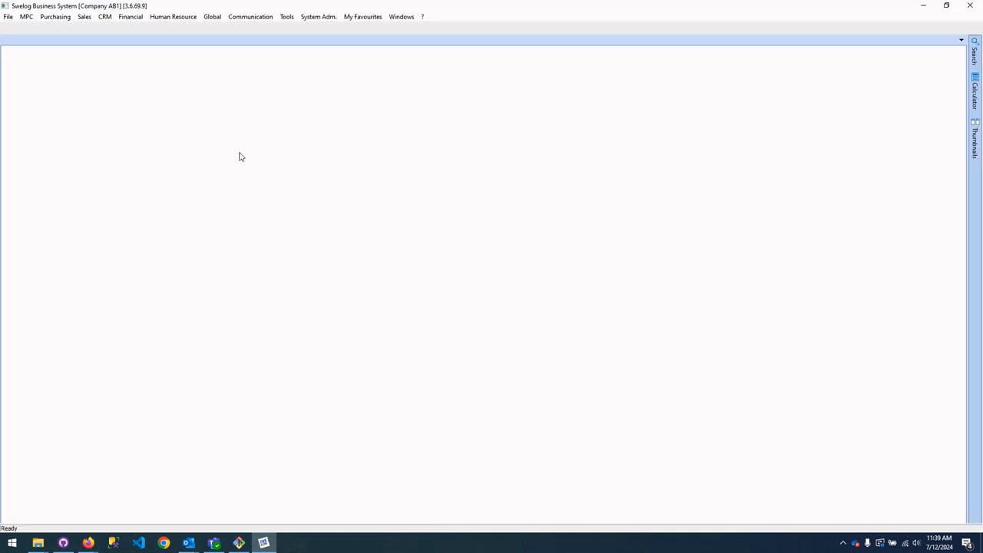
{"action": "left_click", "coordinate": [209, 20]}
{"action": "left_click", "coordinate": [212, 31]}
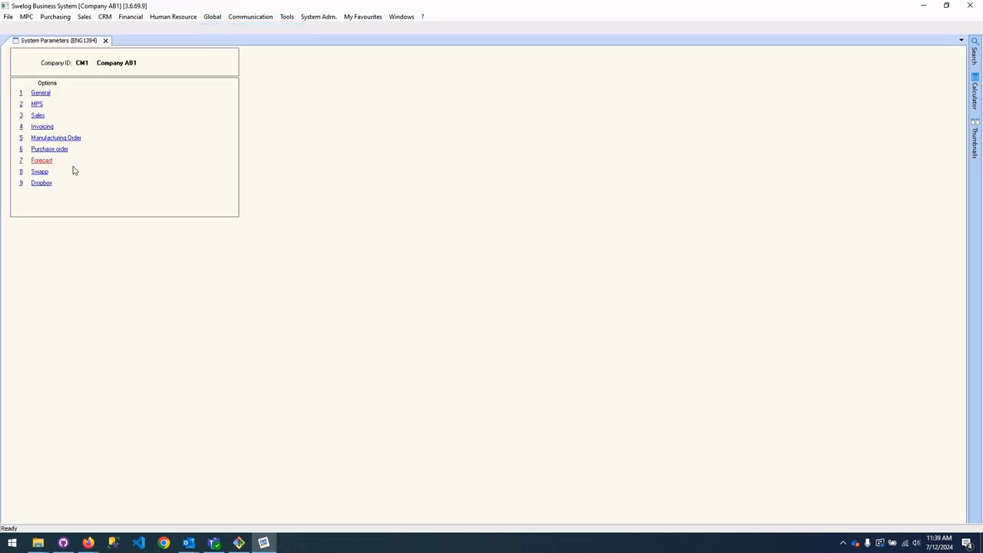
{"action": "left_click", "coordinate": [38, 172]}
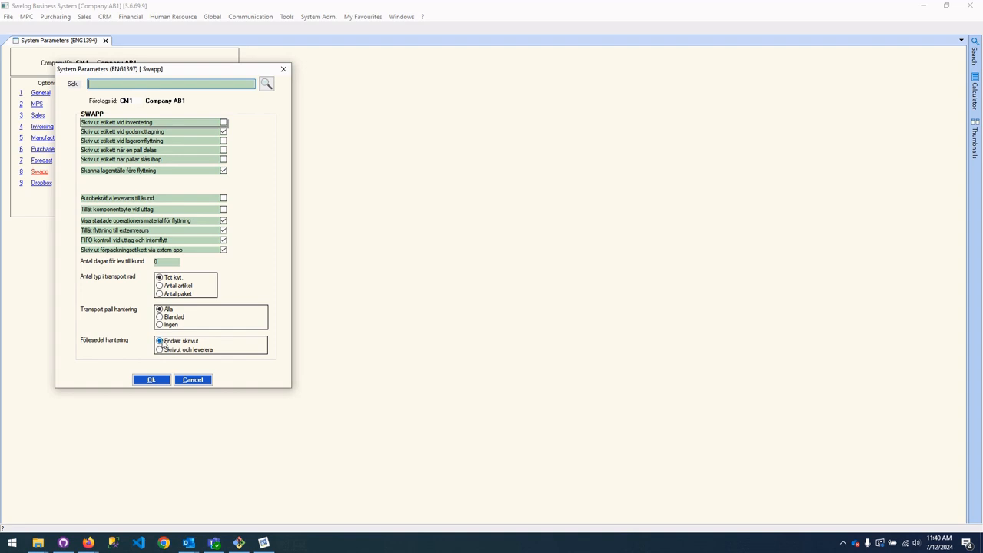
{"action": "left_click", "coordinate": [157, 383]}
{"action": "left_click", "coordinate": [190, 381]}
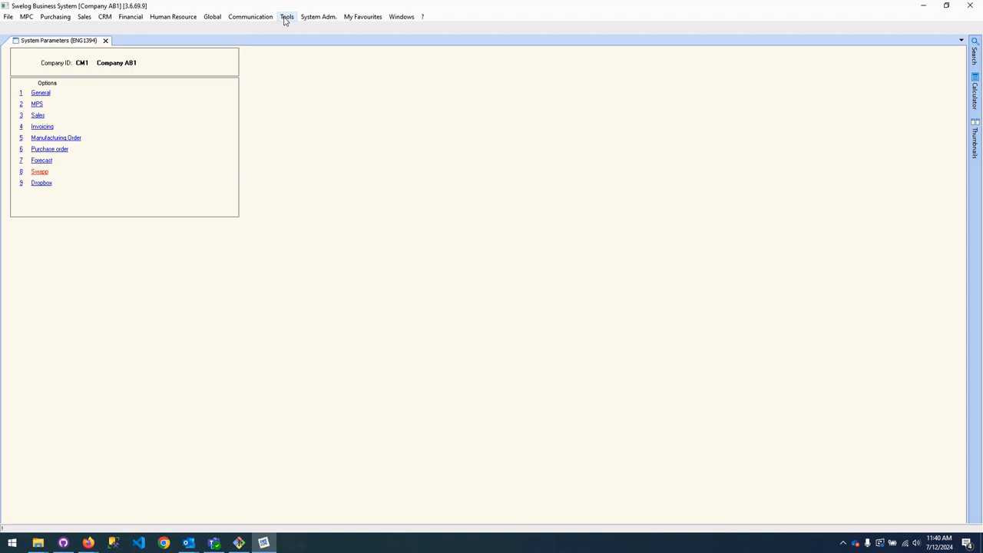
Step: Review the configured file paths in Textfile Path, including the PDF archive folders, and close the list
{"action": "left_click", "coordinate": [286, 17]}
{"action": "left_click", "coordinate": [305, 58]}
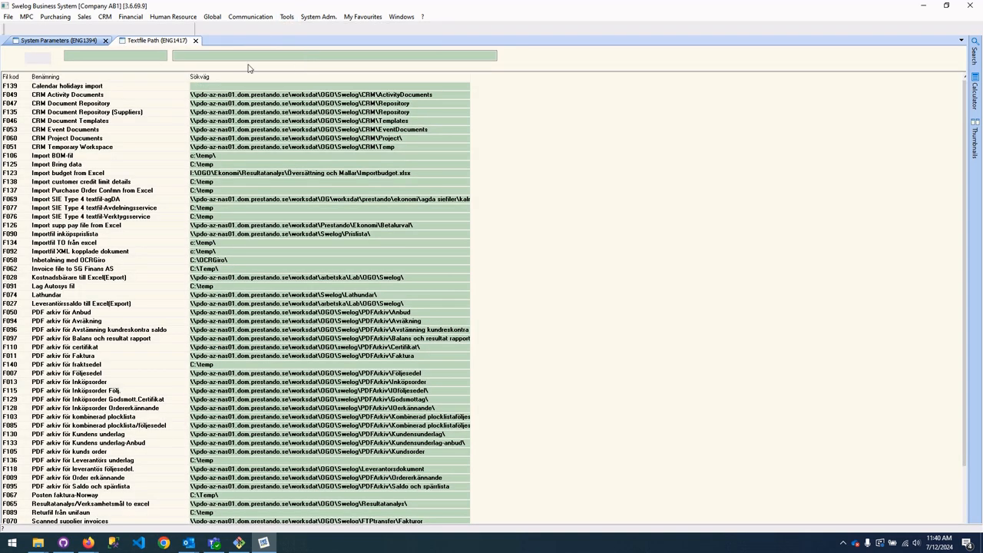
{"action": "left_click", "coordinate": [195, 41]}
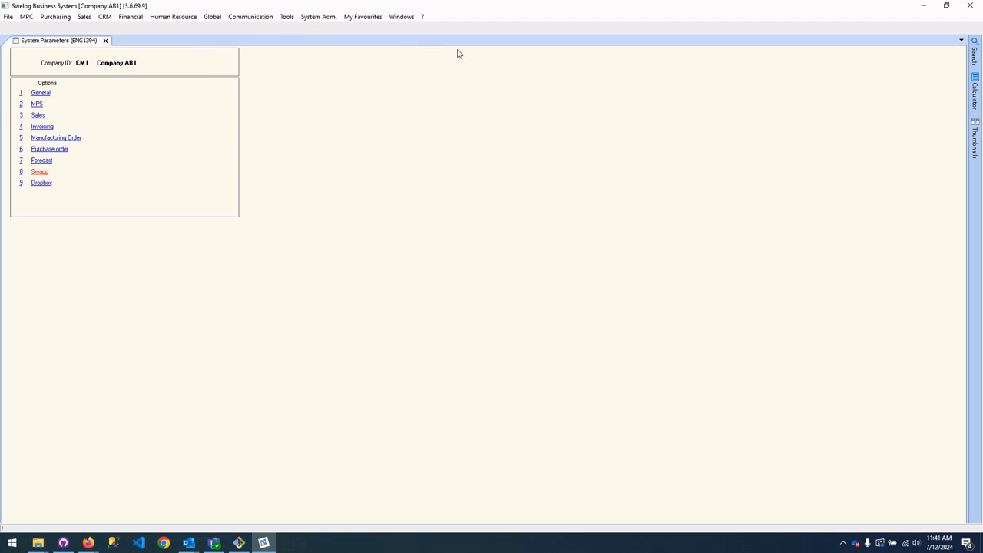
Step: Switch to SWAPP in Firefox, open the 15-package Scania CV AB delivery note dated 2024-01-14 in Delivery, and expand its first pallet
{"action": "left_click", "coordinate": [88, 543]}
{"action": "left_click", "coordinate": [75, 514]}
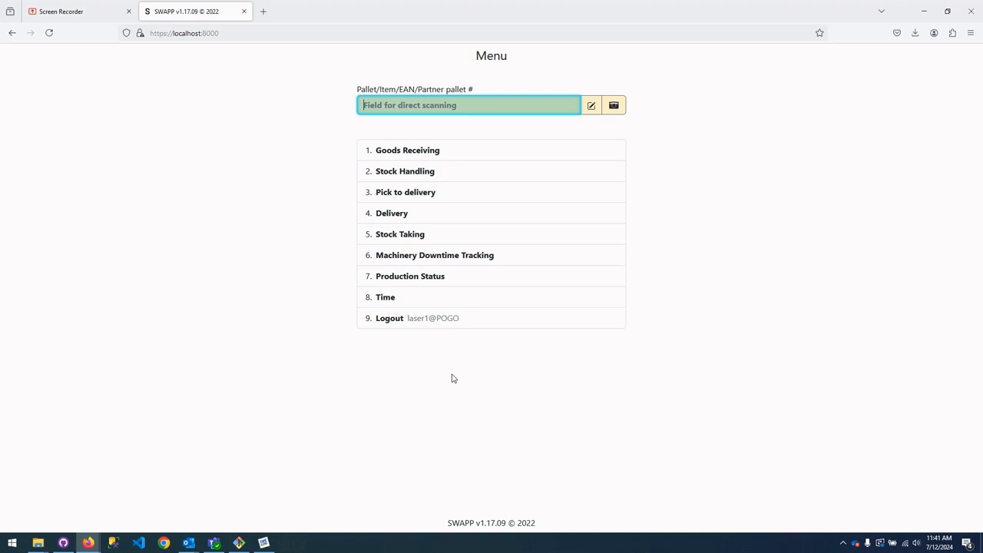
{"action": "left_click", "coordinate": [406, 220]}
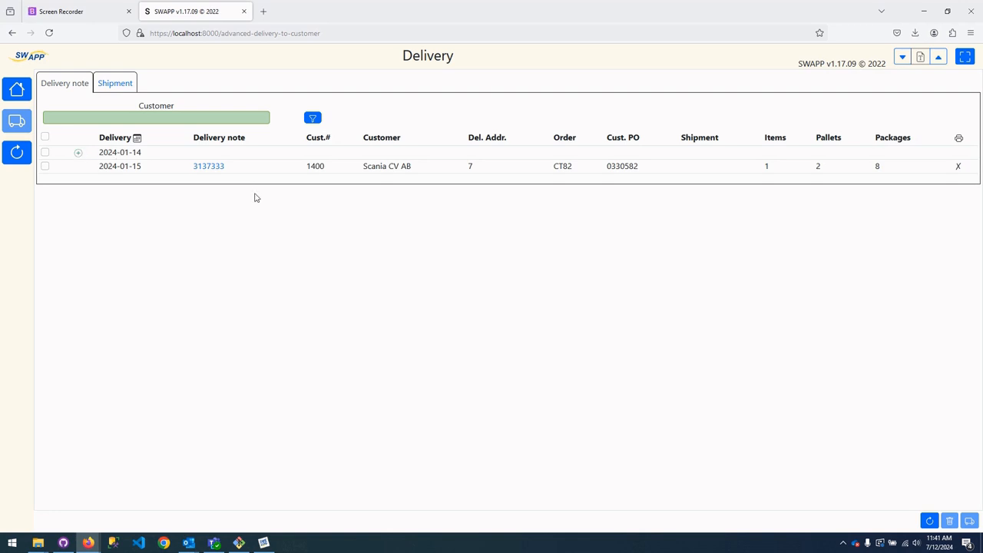
{"action": "left_click", "coordinate": [76, 153]}
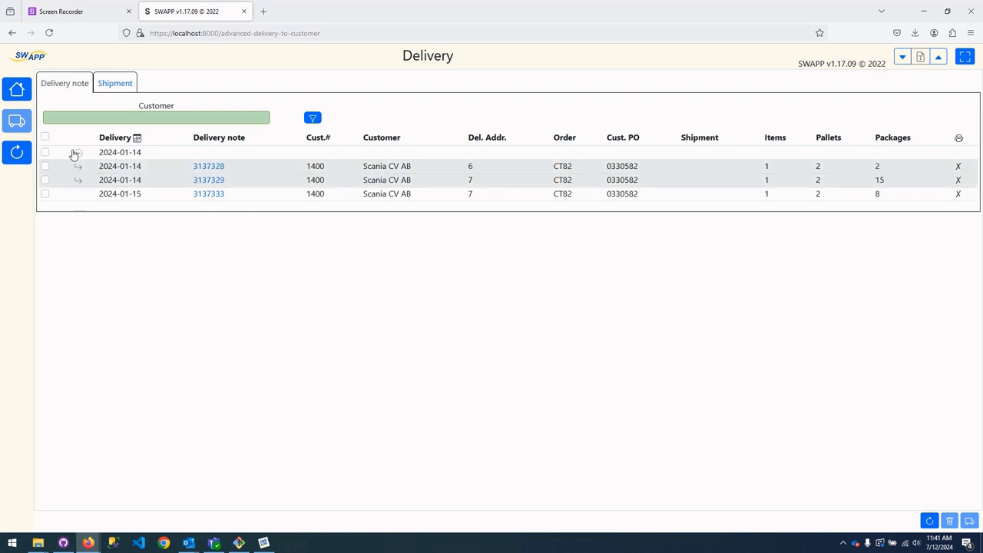
{"action": "left_click", "coordinate": [212, 182]}
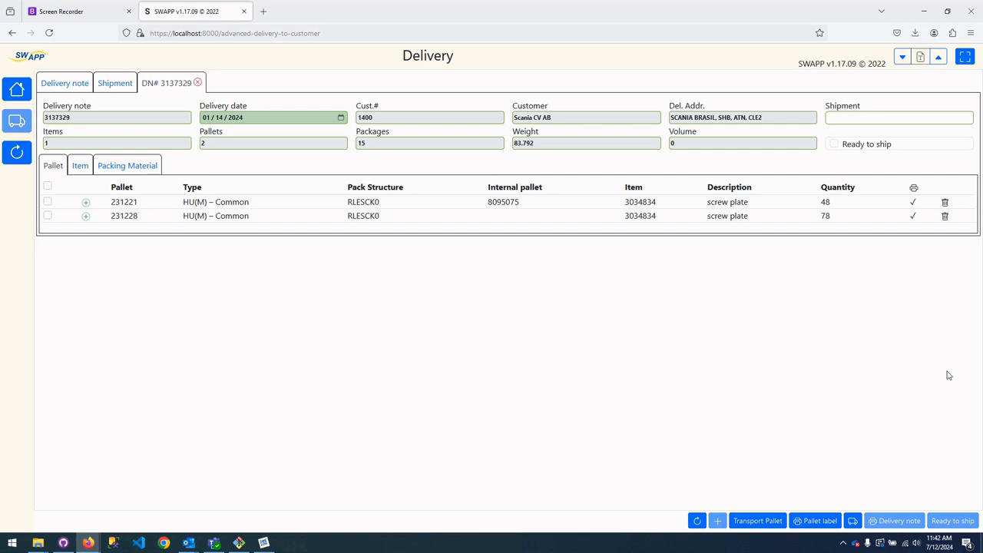
{"action": "left_click", "coordinate": [85, 203]}
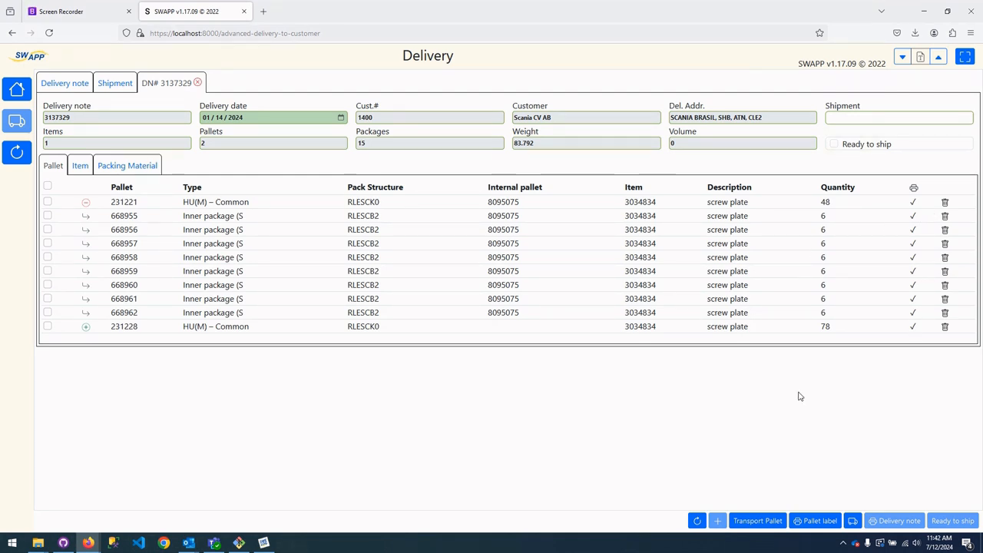
Step: Check the Swapp system parameters in Swelog Business System again, then return to the delivery note in SWAPP
{"action": "left_click", "coordinate": [264, 544]}
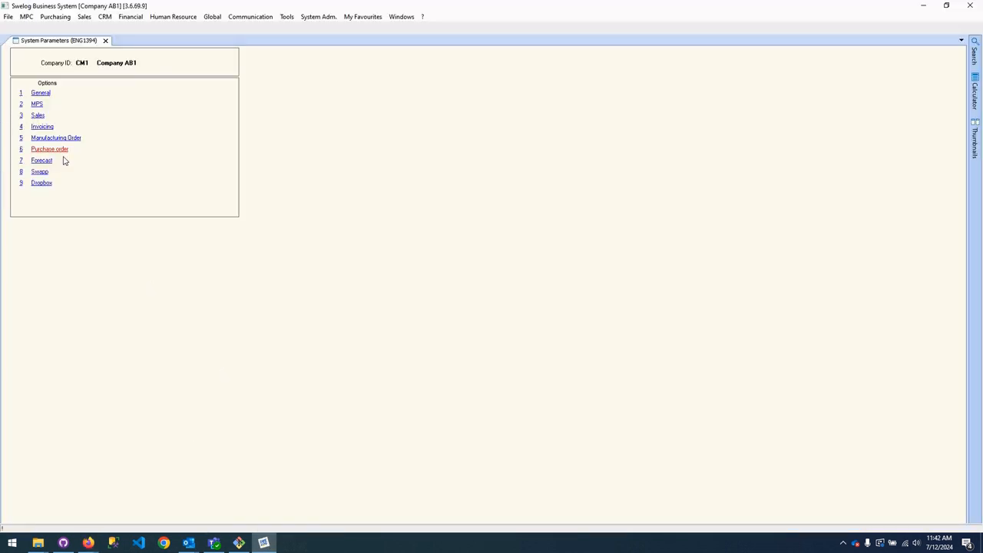
{"action": "left_click", "coordinate": [39, 173]}
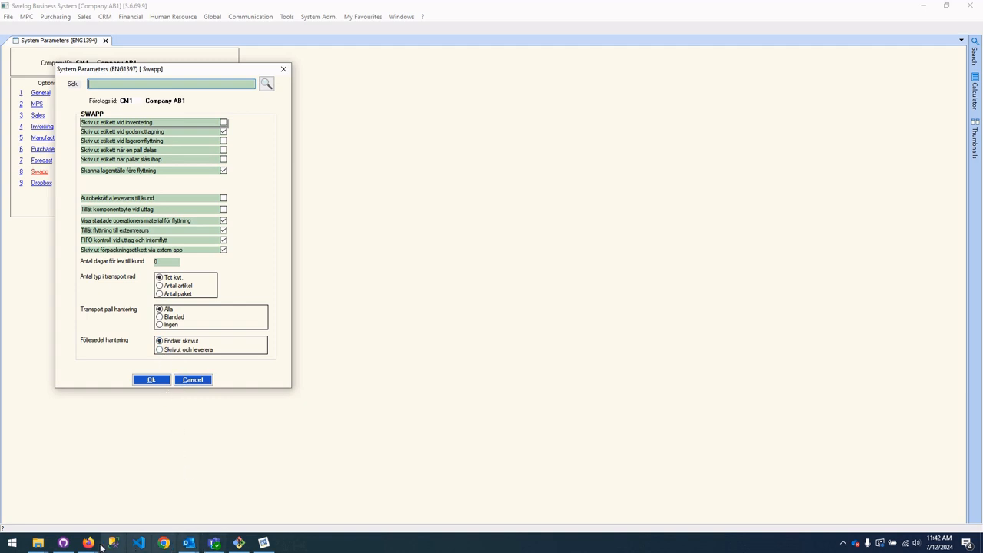
{"action": "mouse_move", "coordinate": [88, 543]}
{"action": "left_click", "coordinate": [102, 482]}
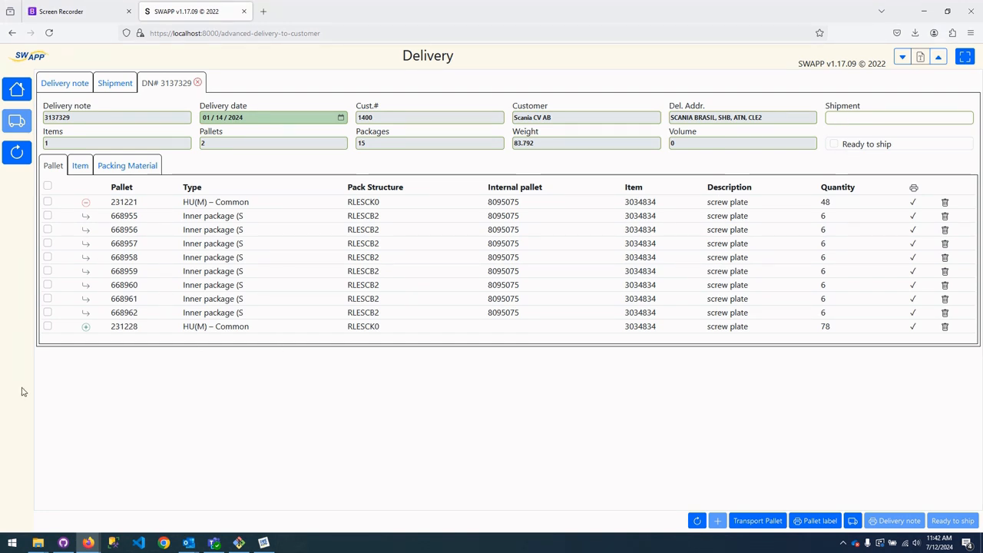
Step: Expand the second pallet's inner packages and add the delivery note to Bring shipment 31
{"action": "left_click", "coordinate": [85, 326]}
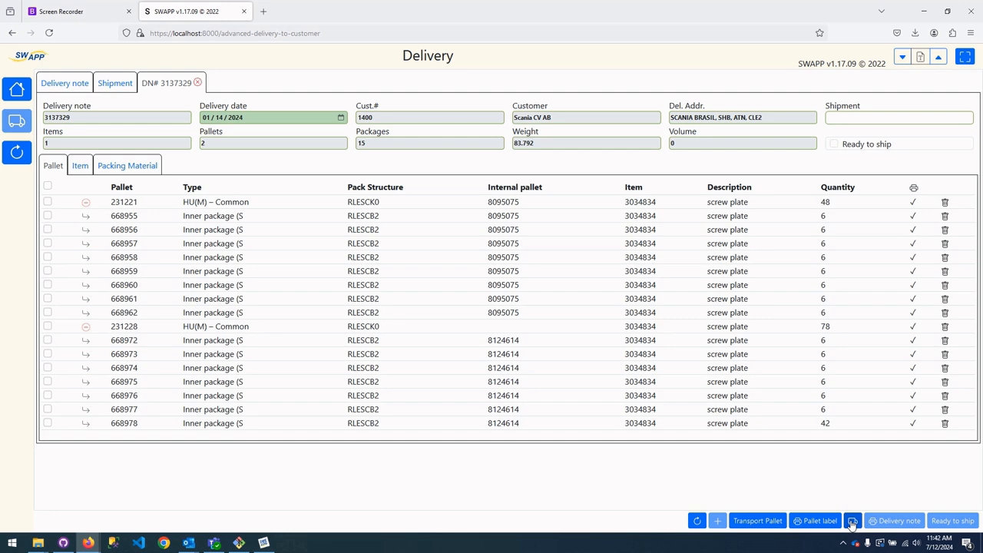
{"action": "left_click", "coordinate": [852, 522]}
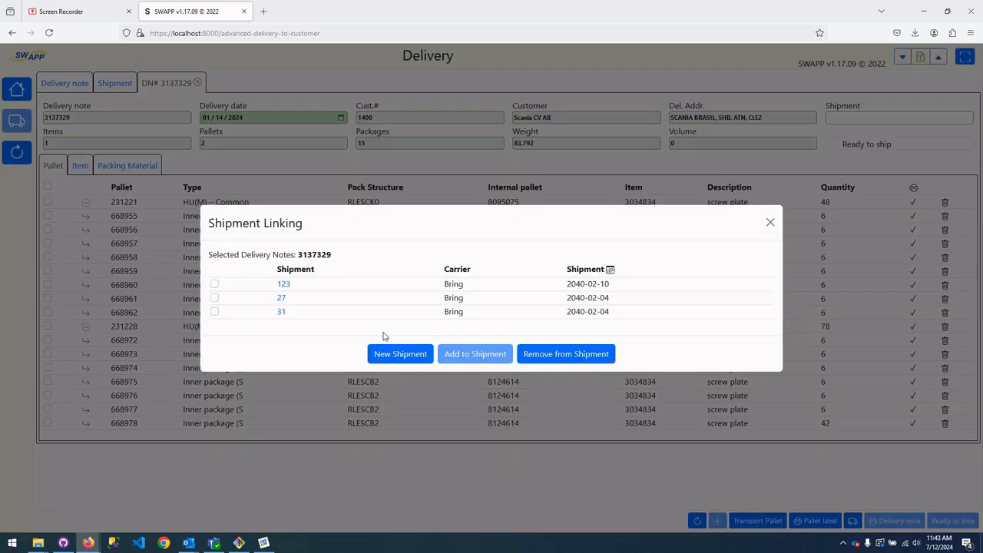
{"action": "left_click", "coordinate": [214, 312]}
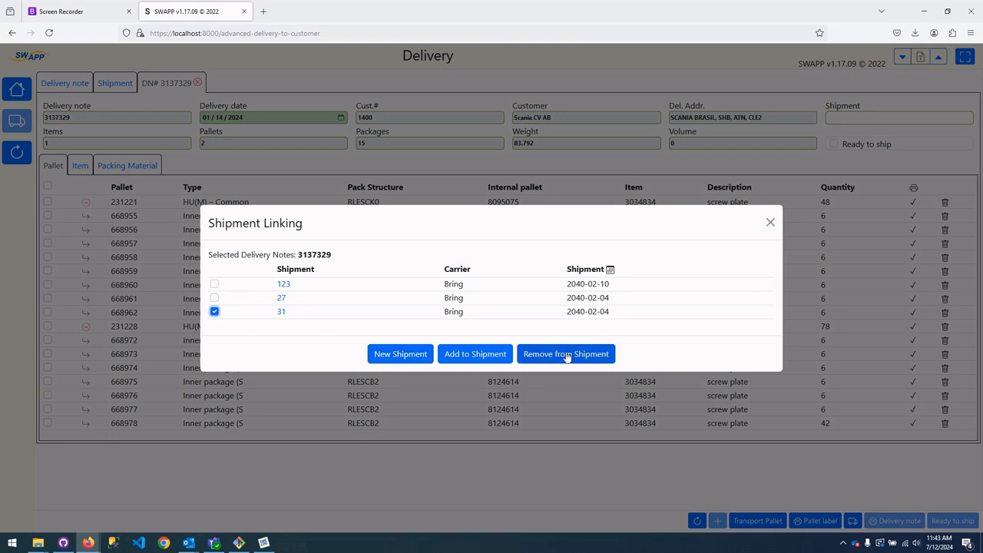
{"action": "left_click", "coordinate": [466, 356]}
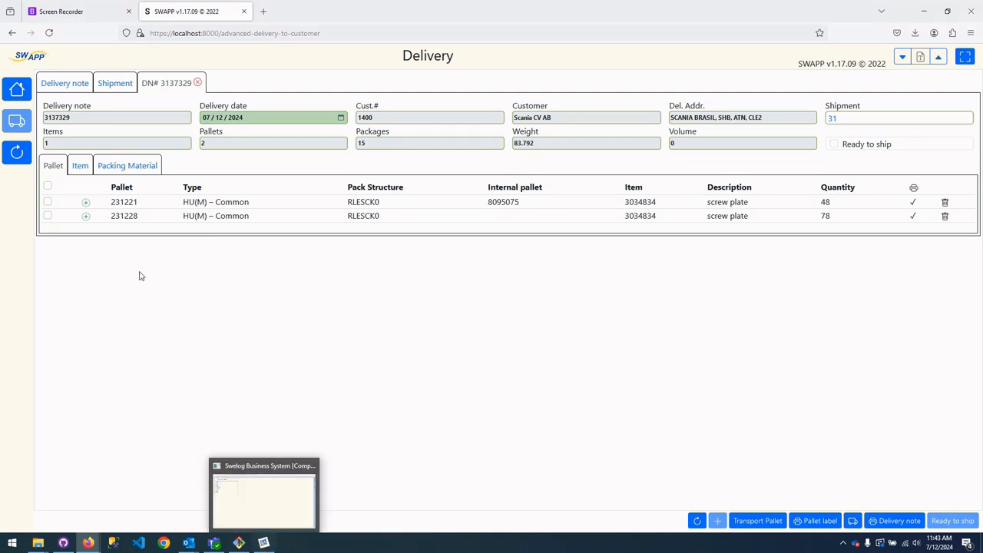
Step: Open the 2-package Scania CV AB delivery note dated 2024-01-14 and print its pallet labels
{"action": "left_click", "coordinate": [73, 84]}
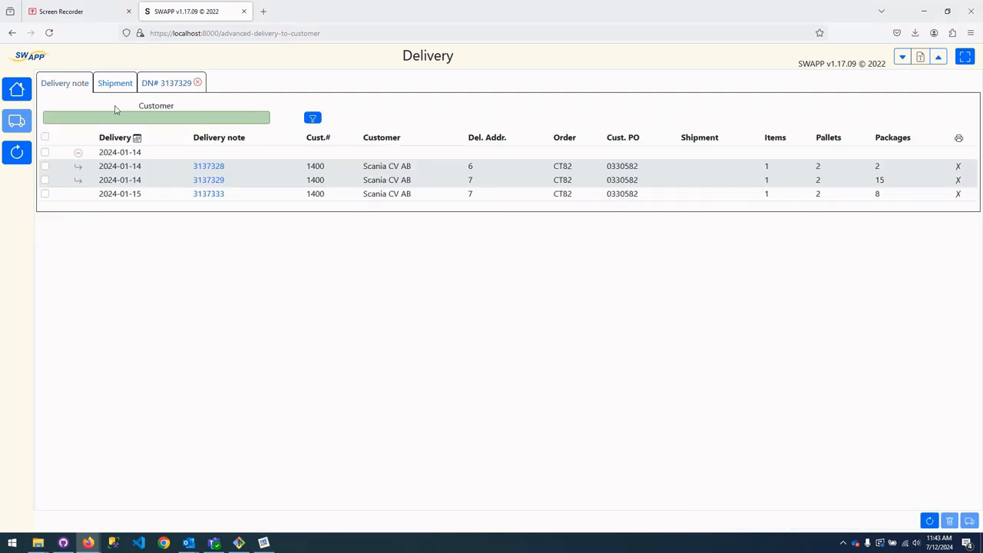
{"action": "left_click", "coordinate": [217, 167]}
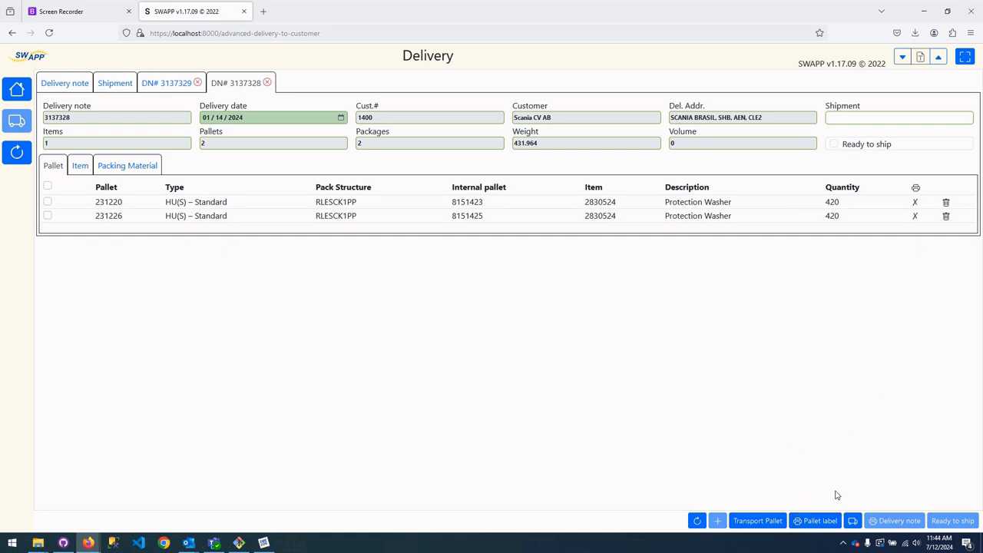
{"action": "left_click", "coordinate": [822, 522]}
Step: Set Följesedel hantering to Skrivut och leverera in Swelog Business System, save it, and return to the 15-package delivery note in SWAPP
{"action": "left_click", "coordinate": [263, 542]}
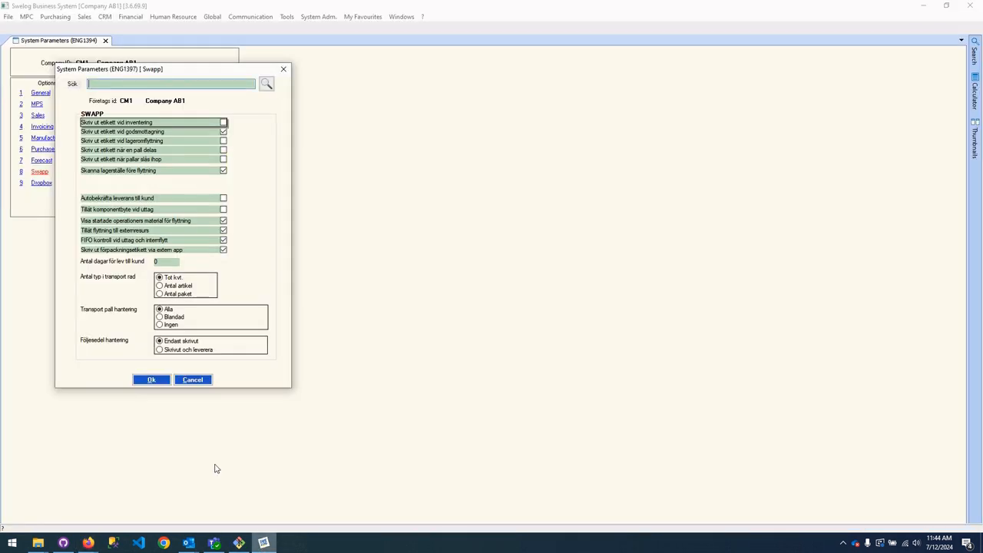
{"action": "left_click", "coordinate": [159, 350]}
{"action": "left_click", "coordinate": [151, 379]}
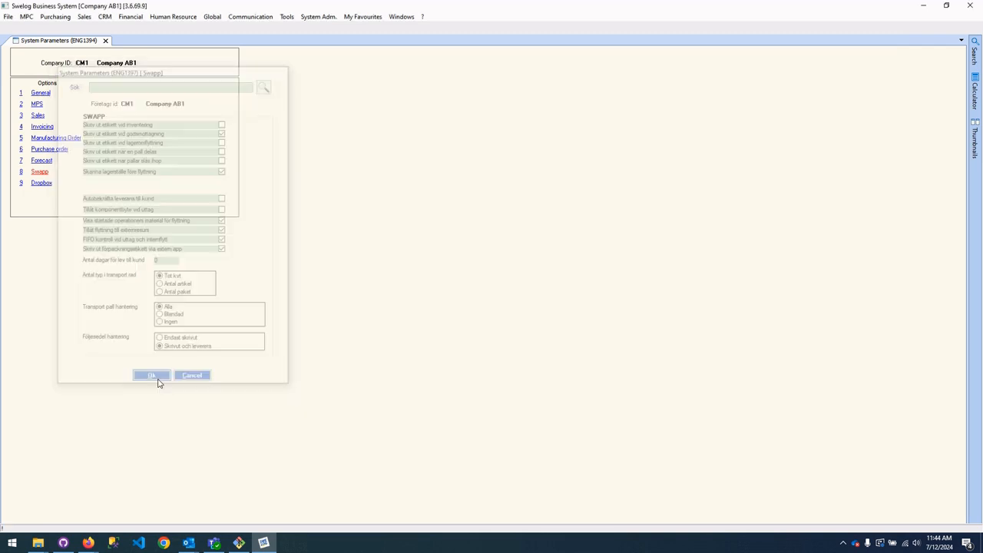
{"action": "mouse_move", "coordinate": [88, 543]}
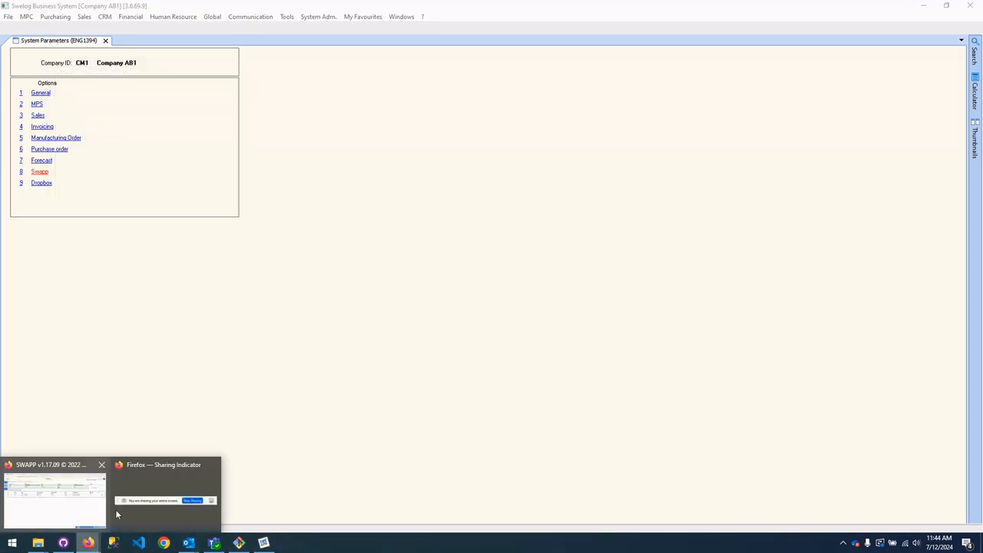
{"action": "left_click", "coordinate": [86, 503]}
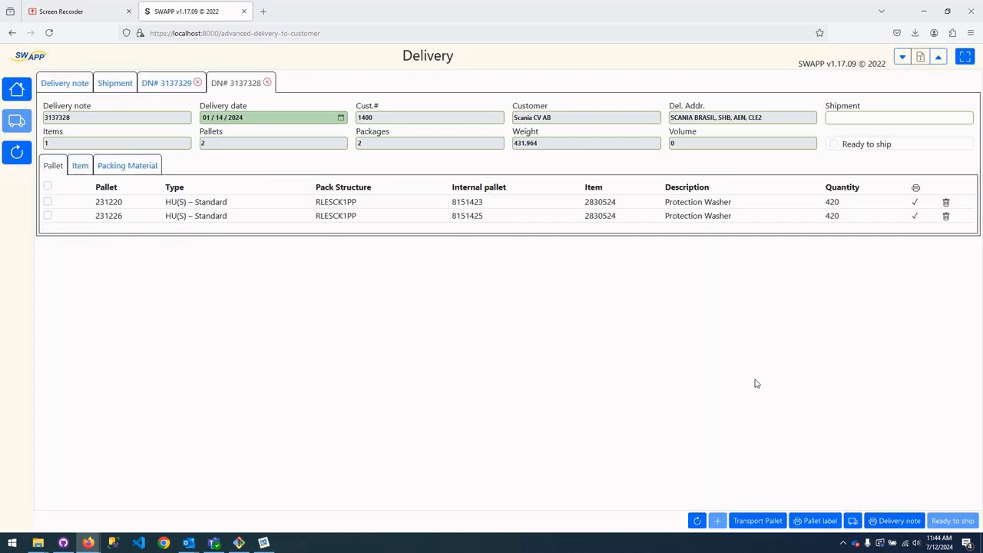
{"action": "left_click", "coordinate": [164, 86]}
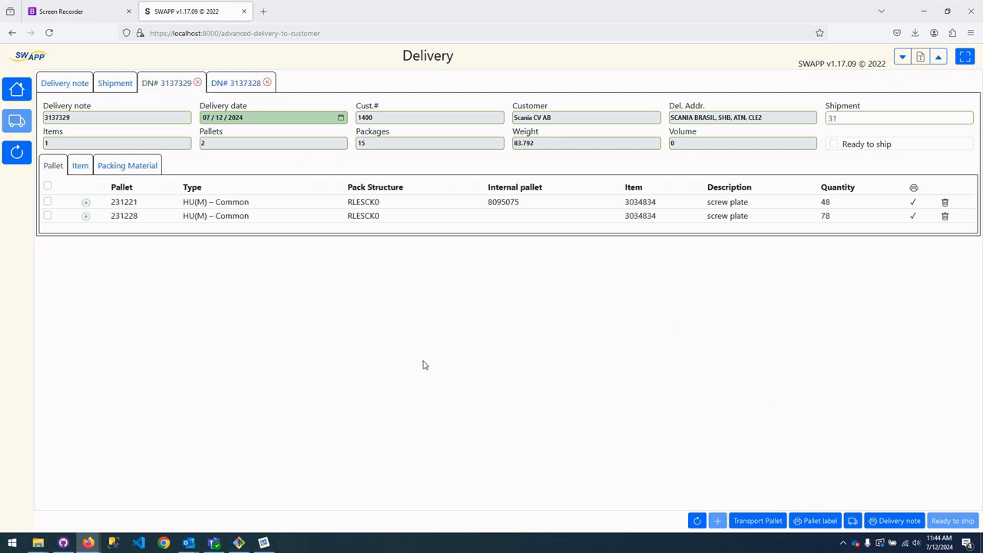